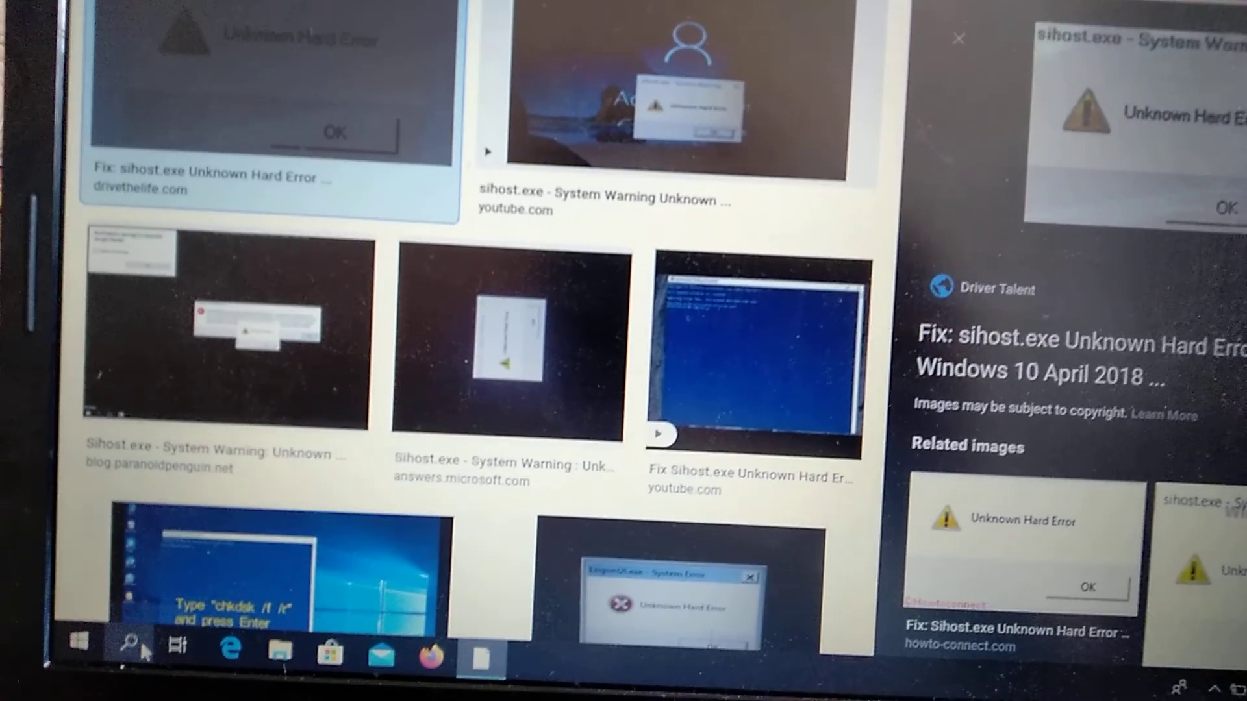
Search for and launch System Configuration, then choose Selective startup on the General tab
left_click(132, 642)
type("sc")
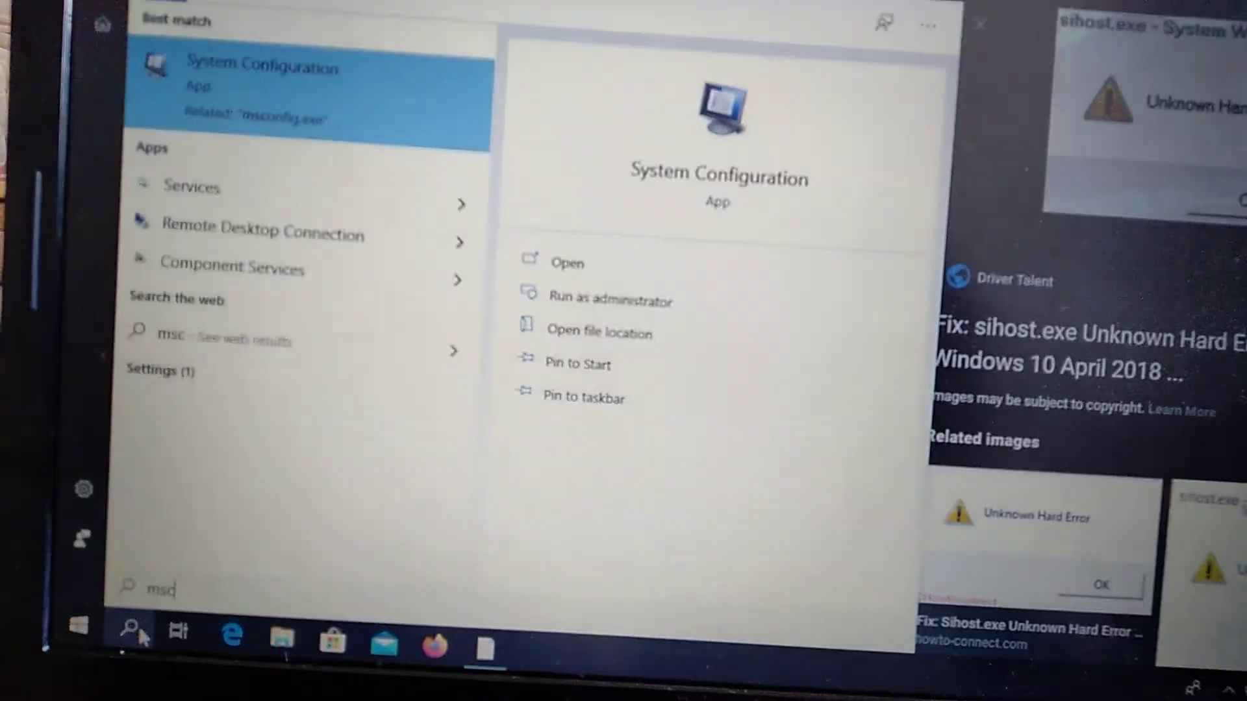
left_click(169, 84)
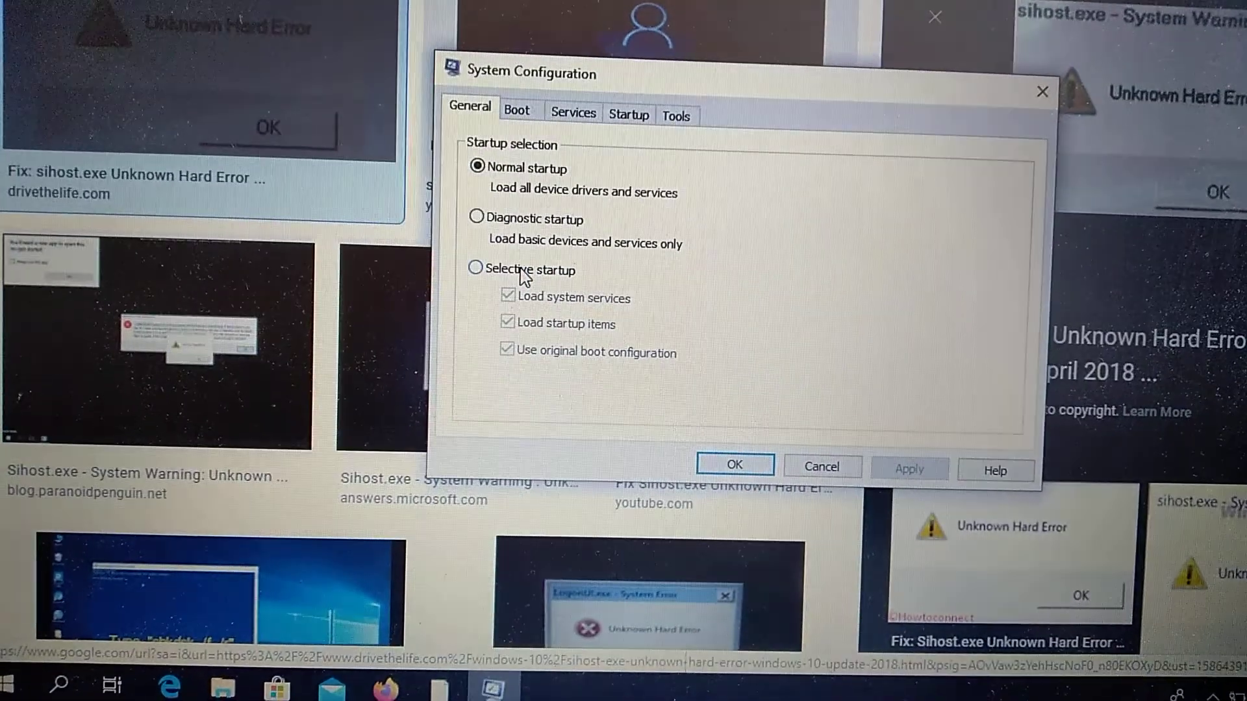
left_click(528, 276)
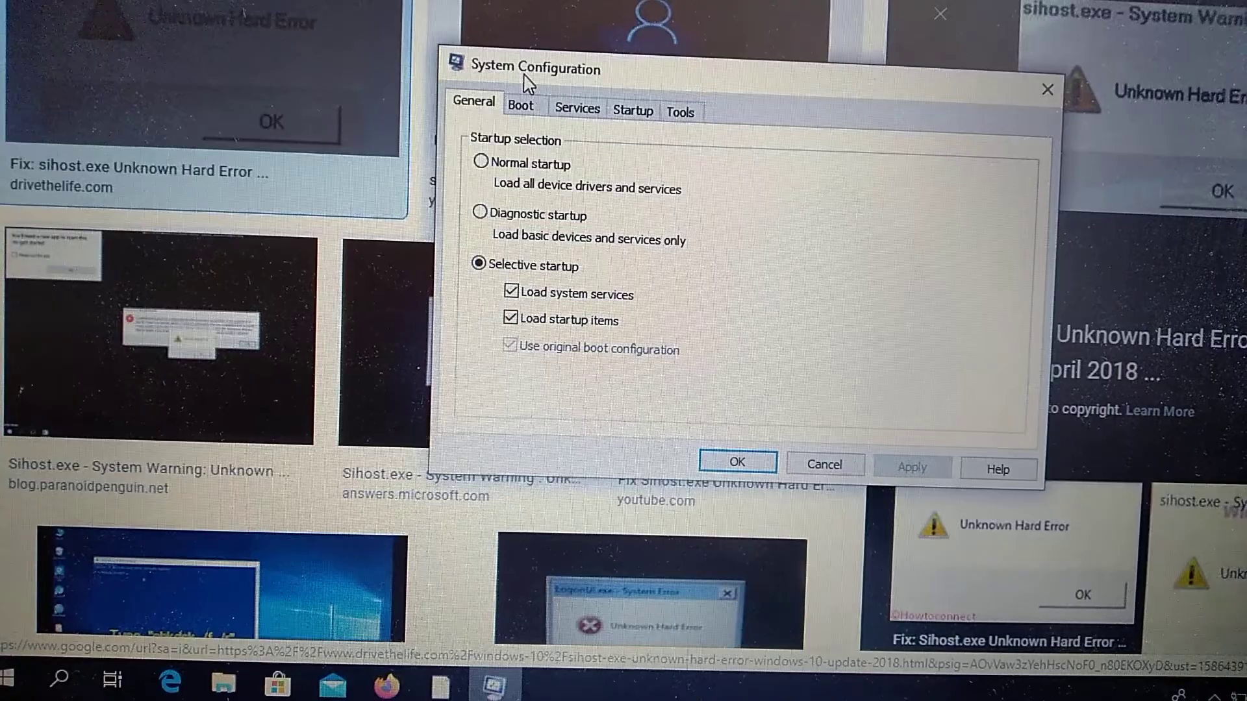
Hide all Microsoft services on the Services tab, confirm with OK, and search for cmd
left_click(572, 111)
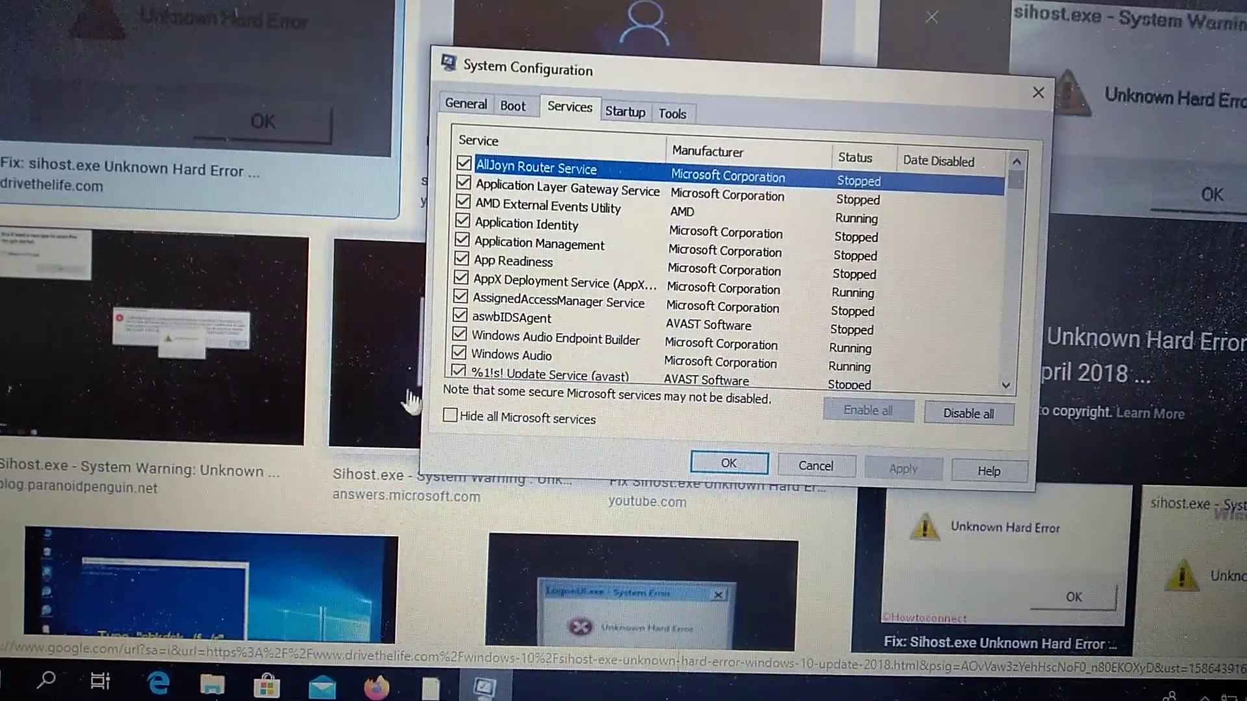
left_click(459, 420)
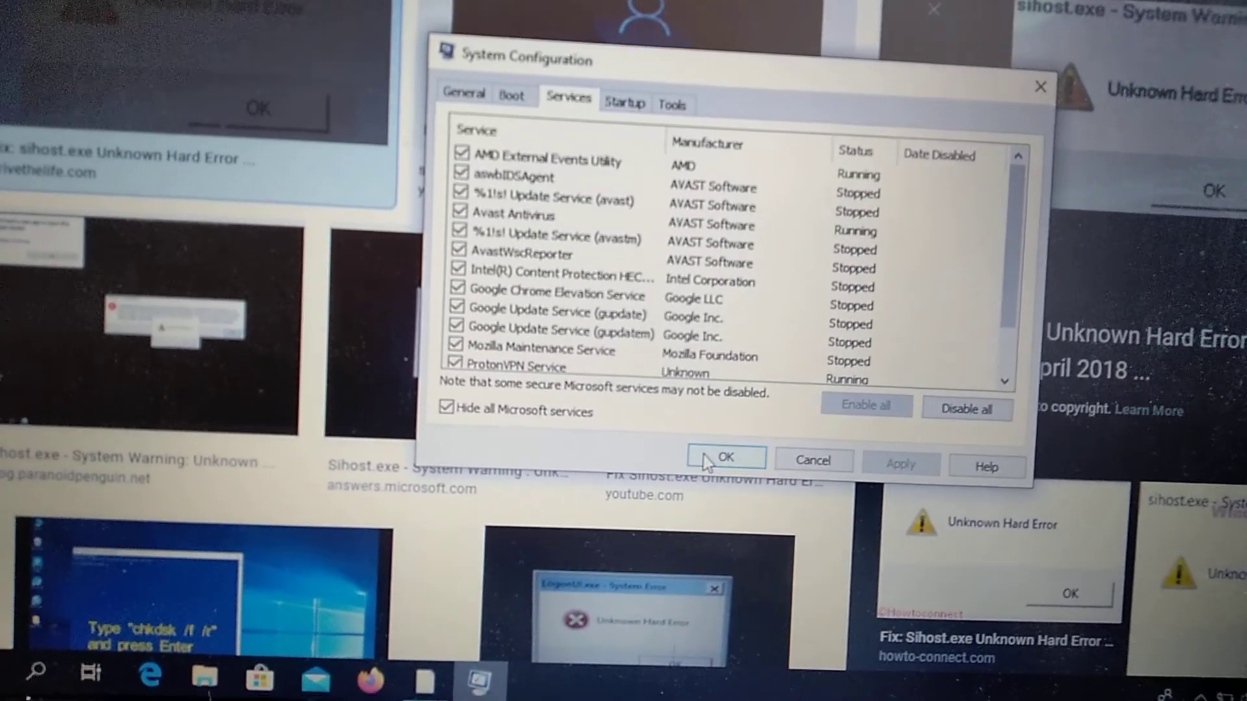
left_click(706, 463)
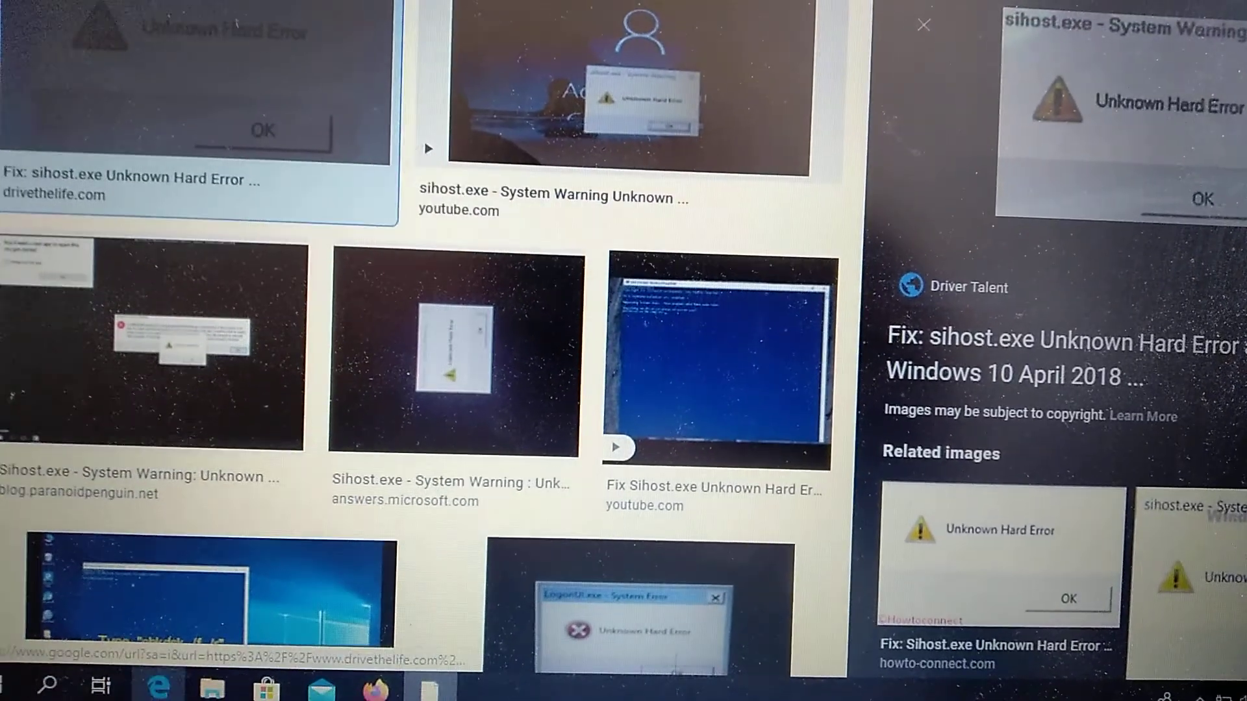
left_click(40, 682)
type("cmd")
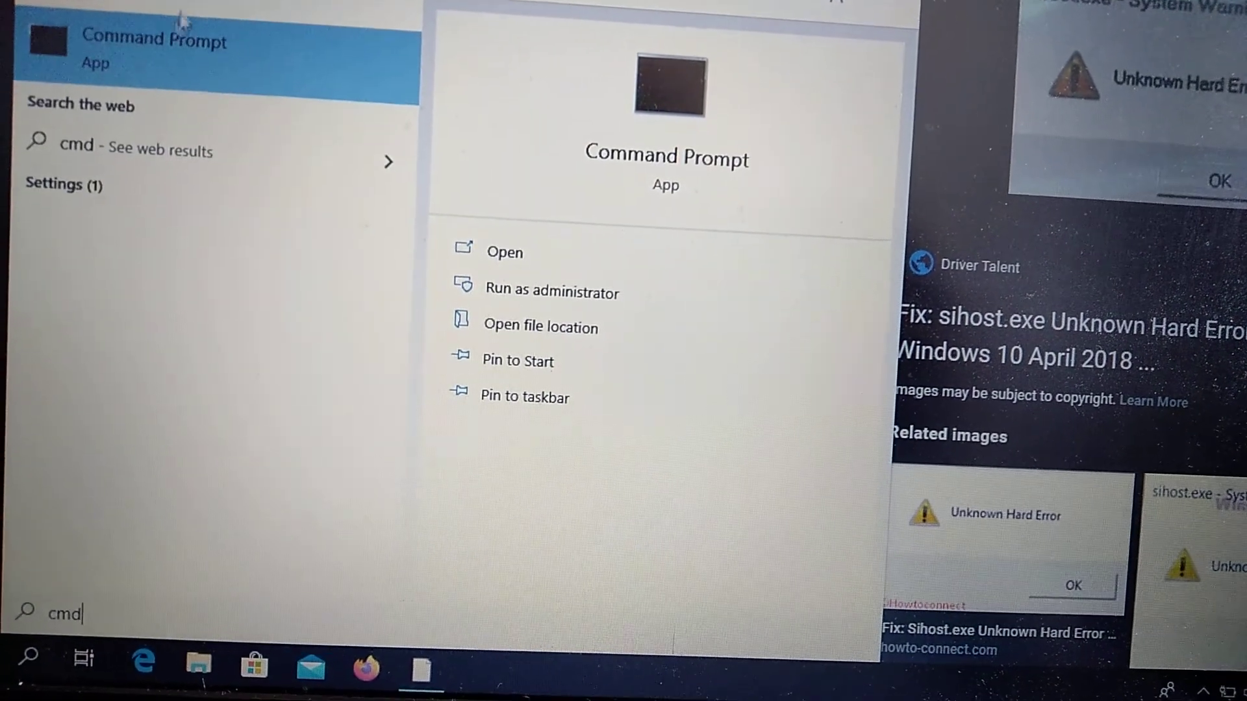
Run Command Prompt as administrator from the search results and approve the UAC prompt
right_click(171, 39)
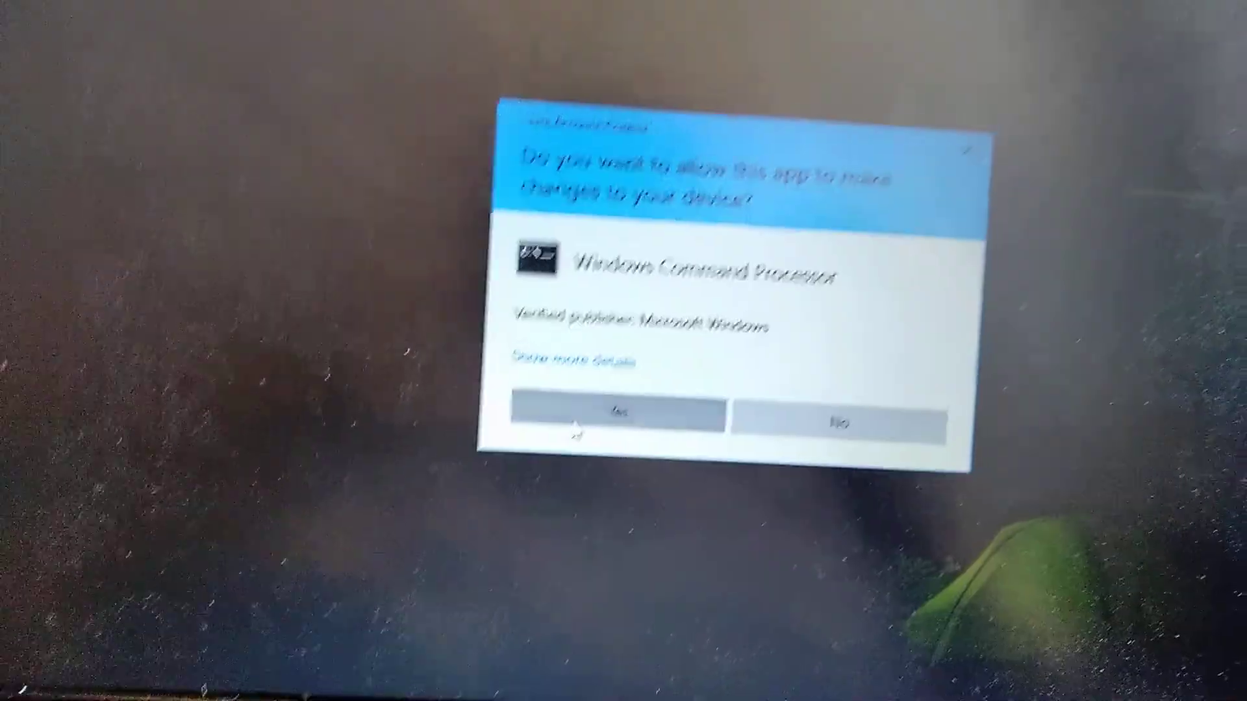
left_click(575, 429)
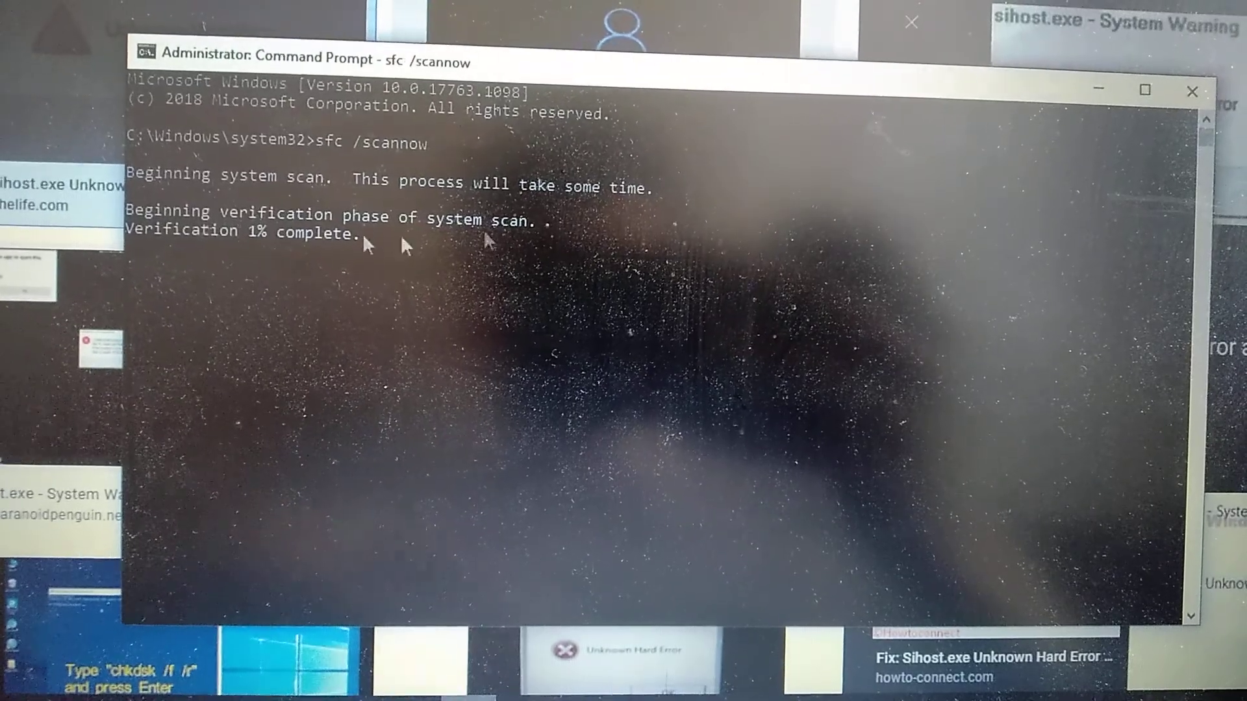
Close the administrator Command Prompt while sfc /scannow verification sits at 1%
left_click(1181, 99)
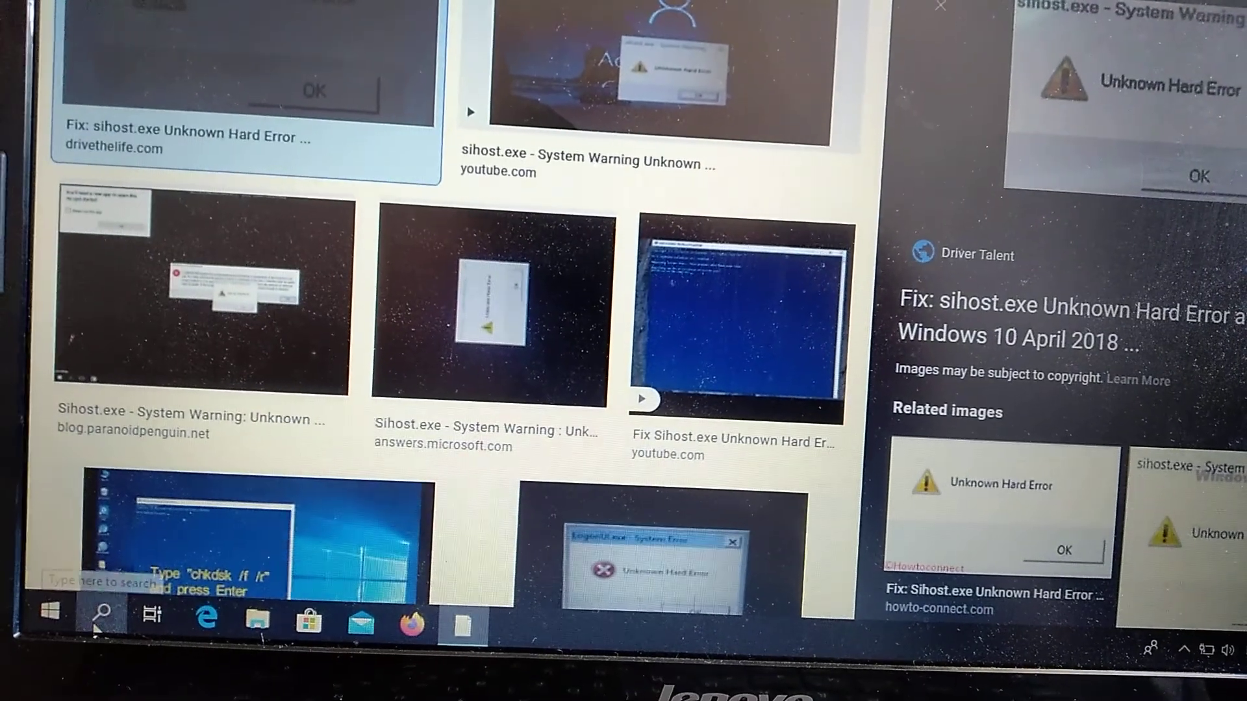
Search for cmd again, run Command Prompt as administrator, and approve UAC
left_click(100, 617)
type("c")
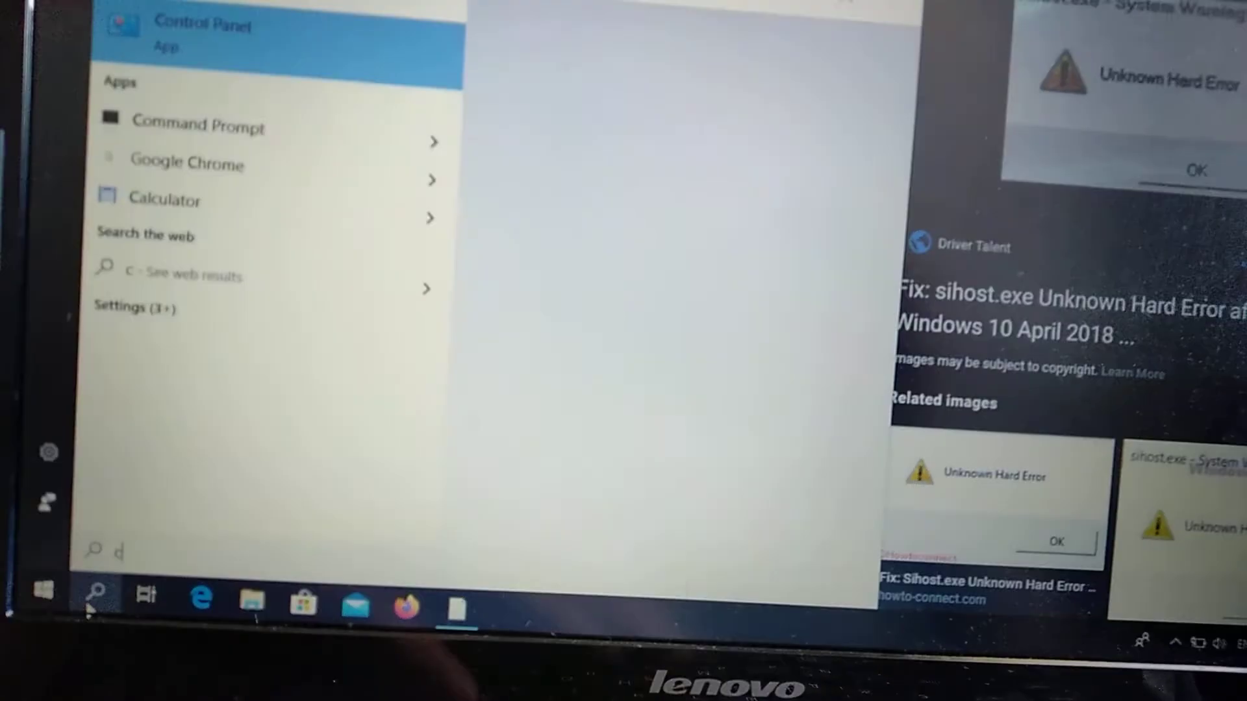
type("md")
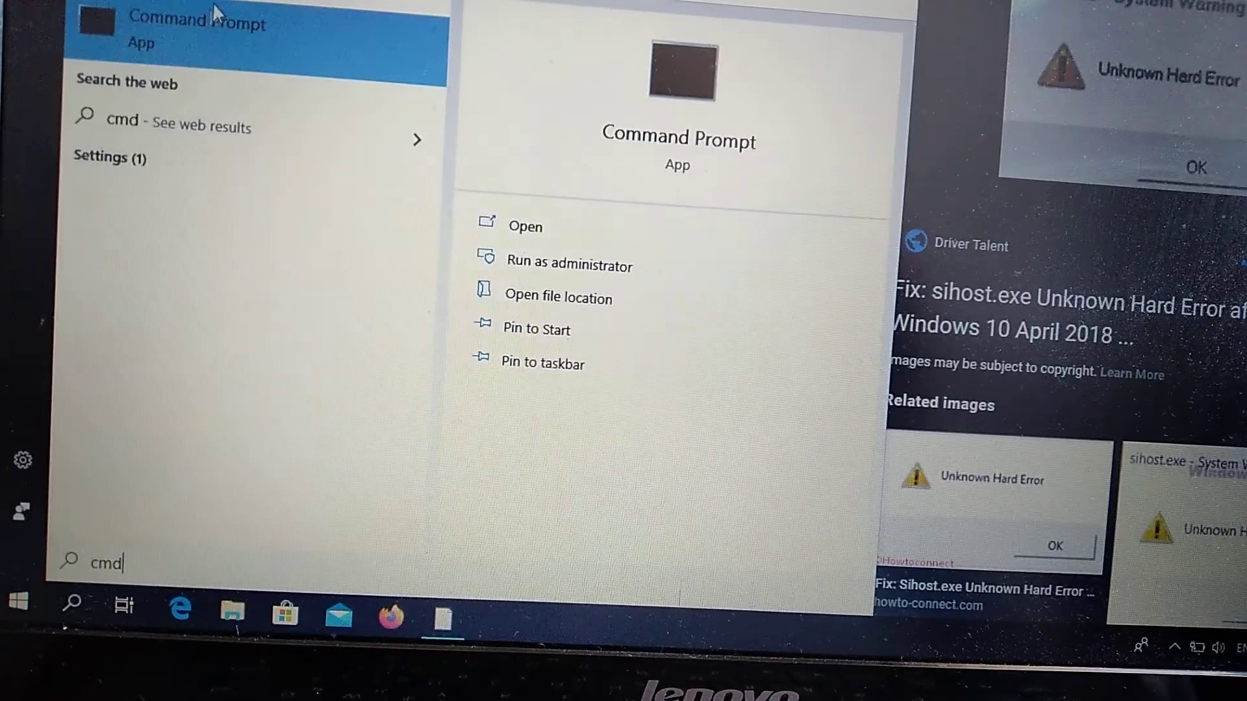
right_click(212, 19)
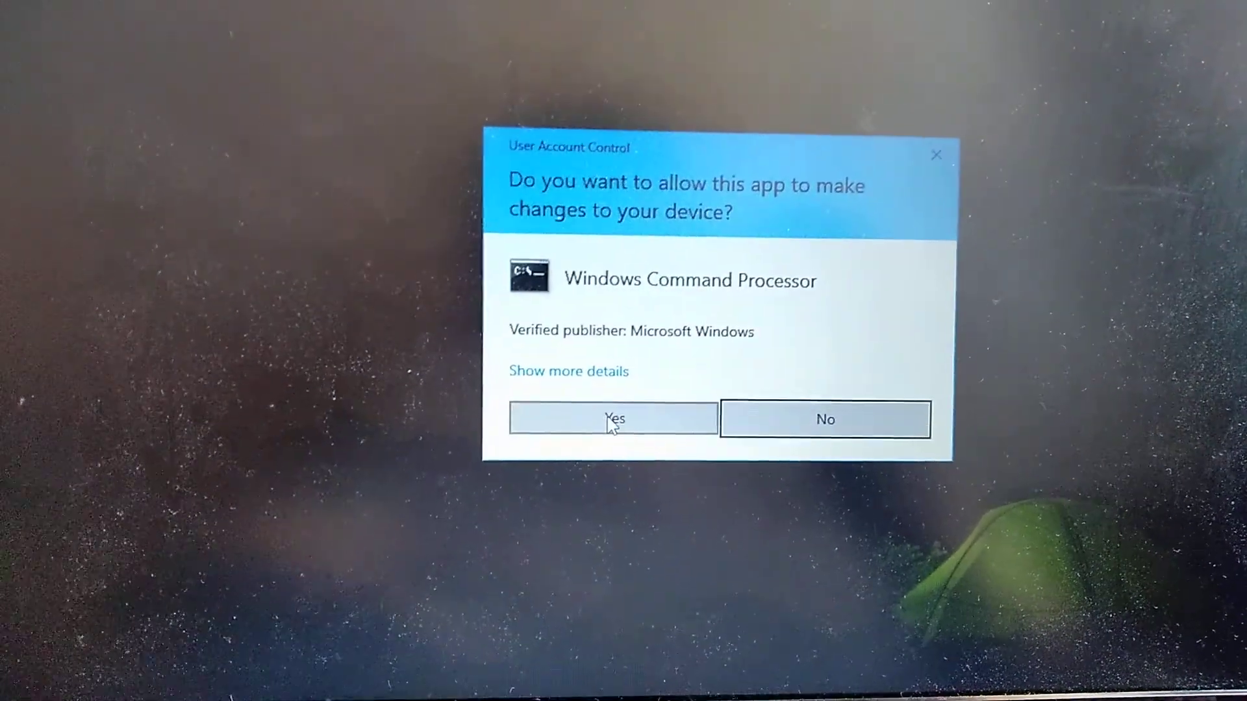
left_click(611, 426)
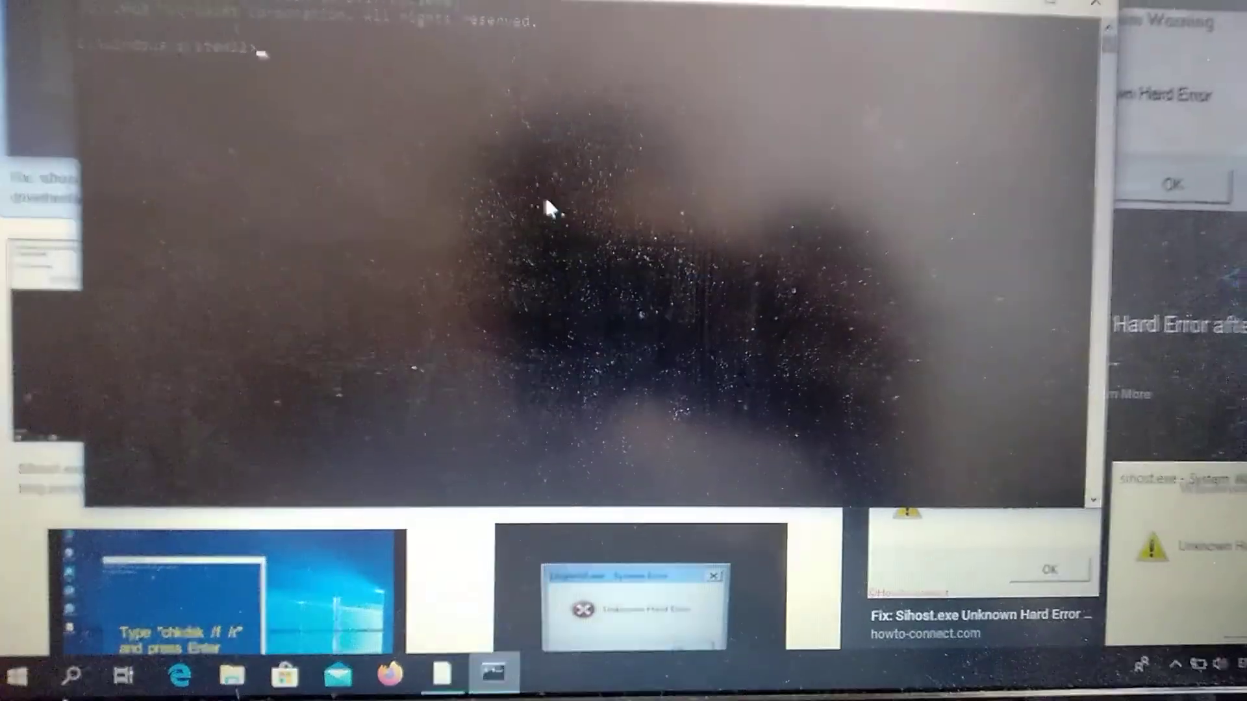